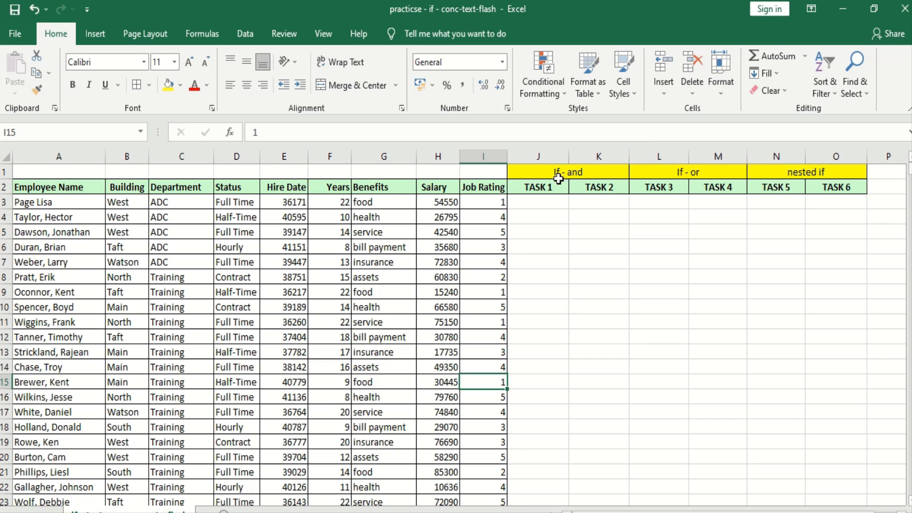
- Examine the empty TASK 1 column and the Building, Status, Years, Benefits, Salary and Job Rating columns of the employee table
left_click(530, 187)
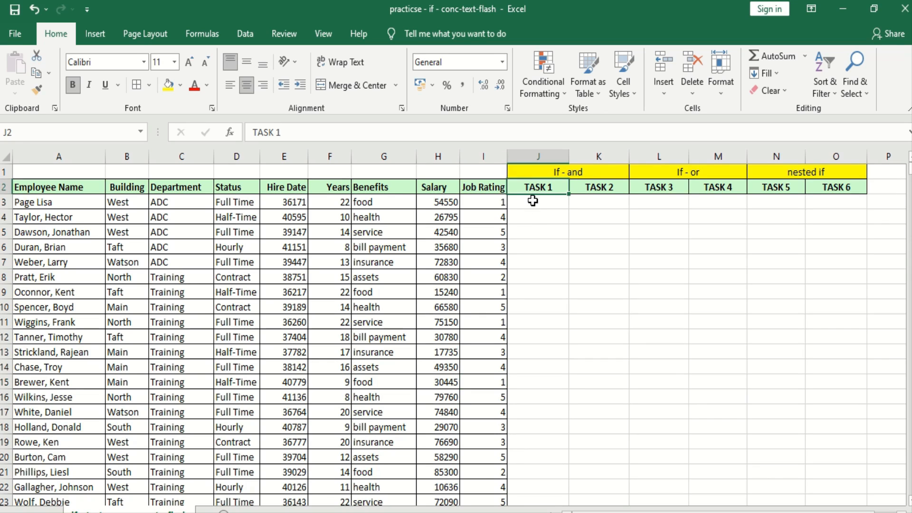
left_click(533, 200)
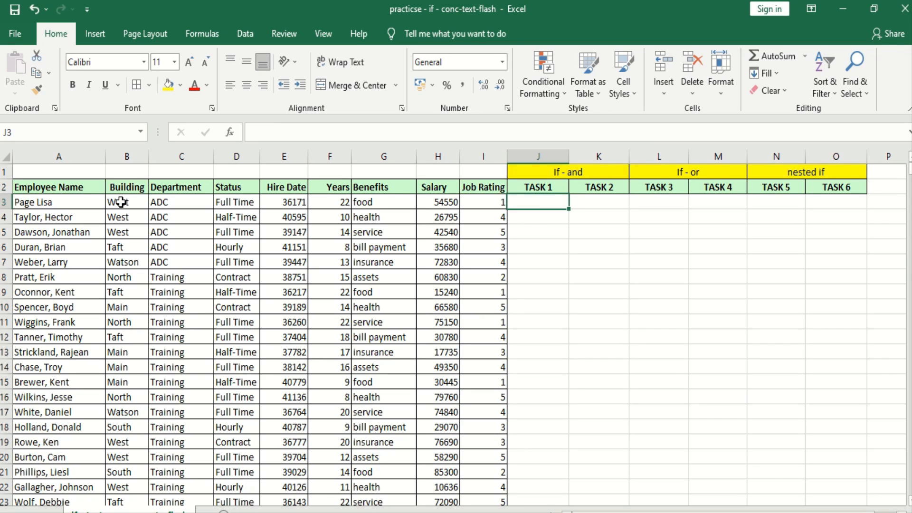
left_click(121, 202)
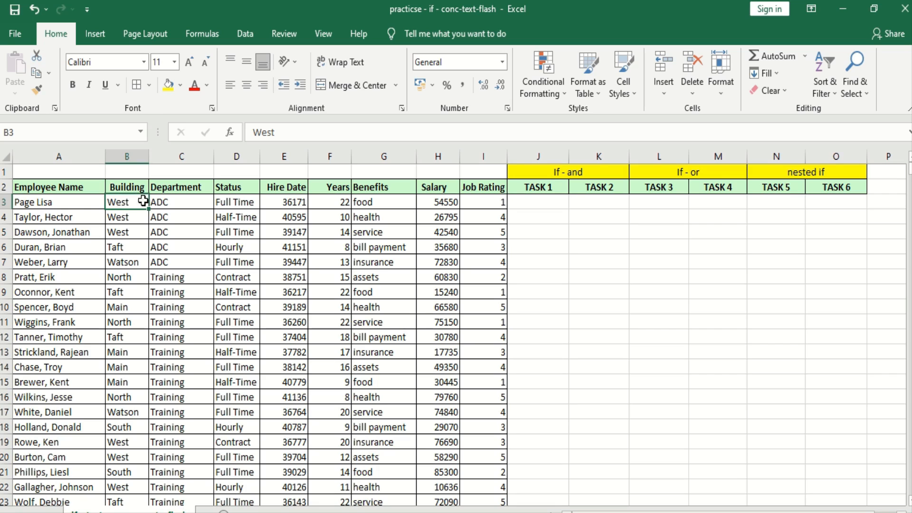
left_click(244, 204)
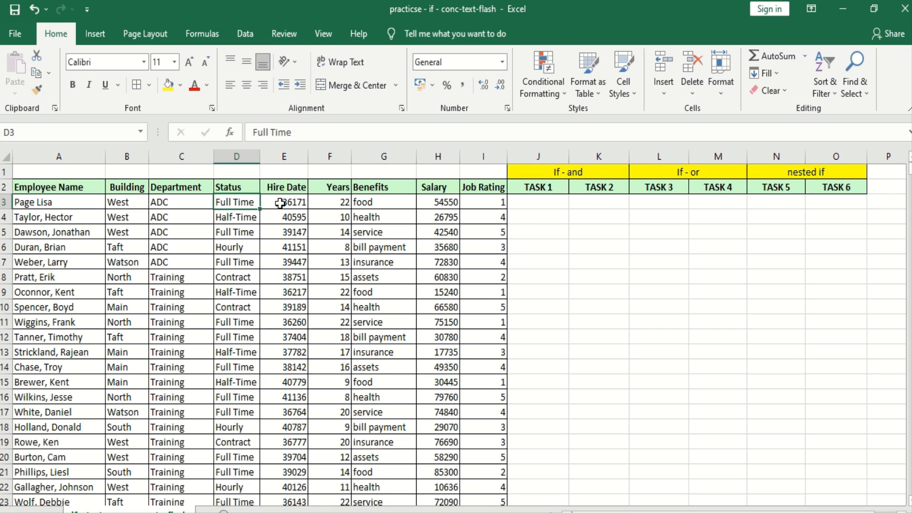
left_click(339, 204)
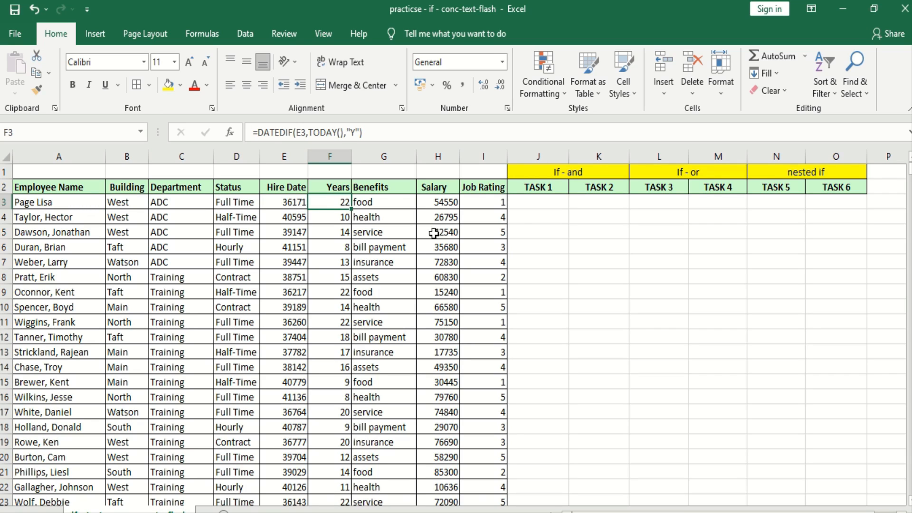
left_click(380, 203)
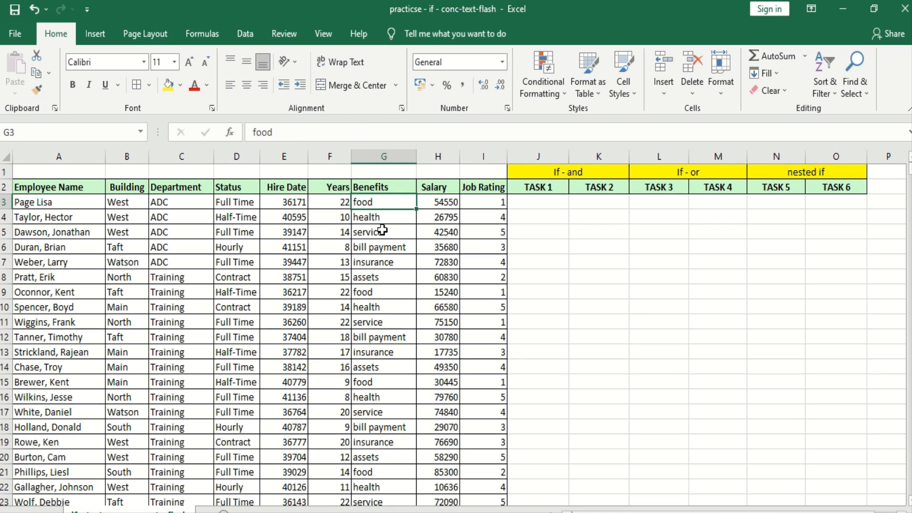
left_click(442, 185)
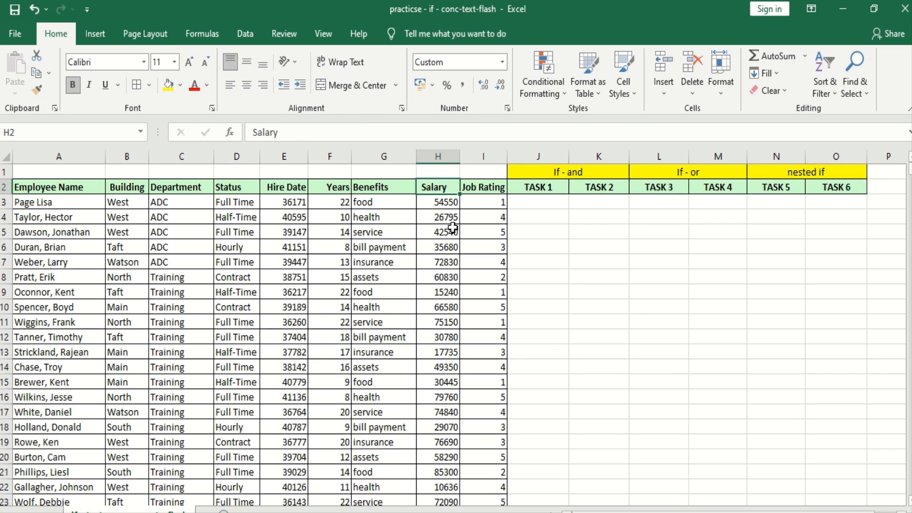
left_click(487, 188)
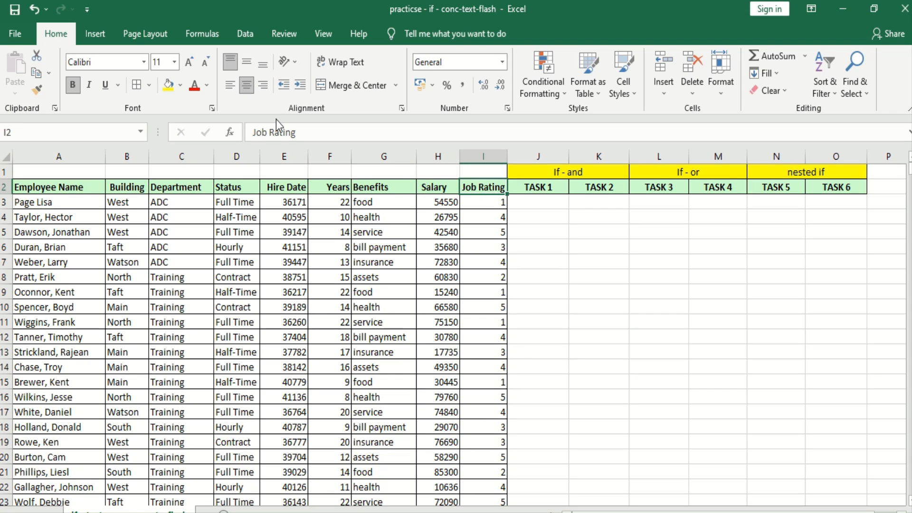
- Start an IF formula with a nested AND in J3 under TASK 1, with B3="West" as the first condition
left_click(552, 202)
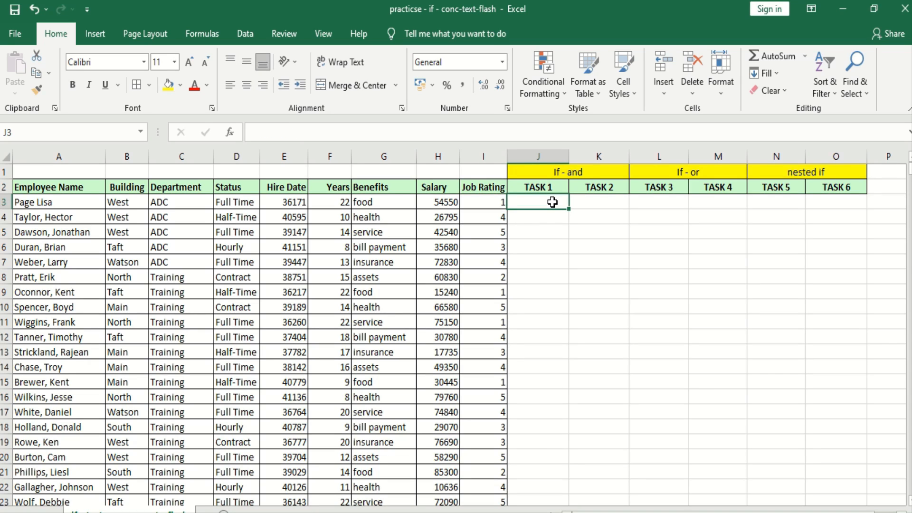
type("=if")
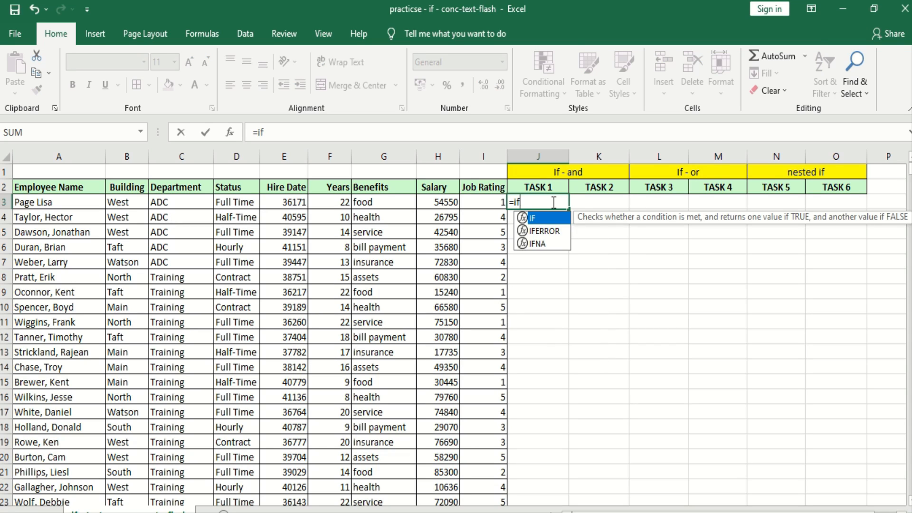
key("Tab")
type("and")
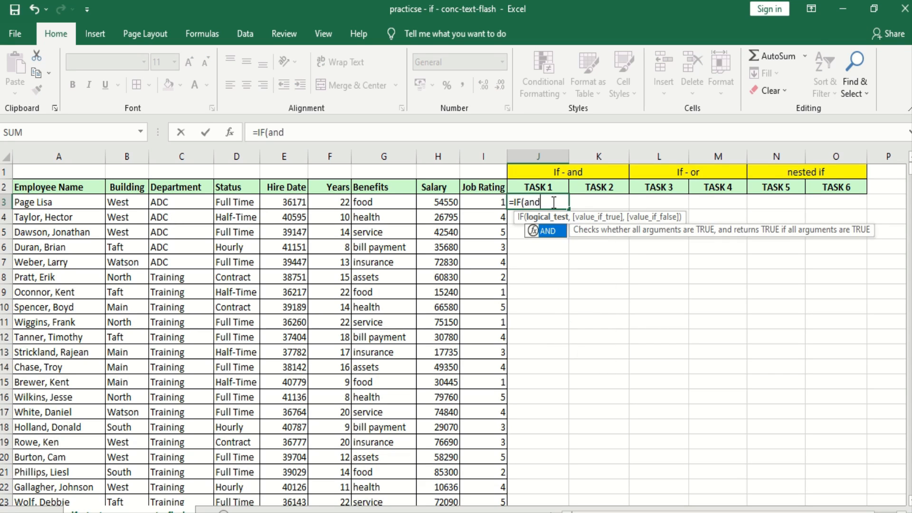
key("Tab")
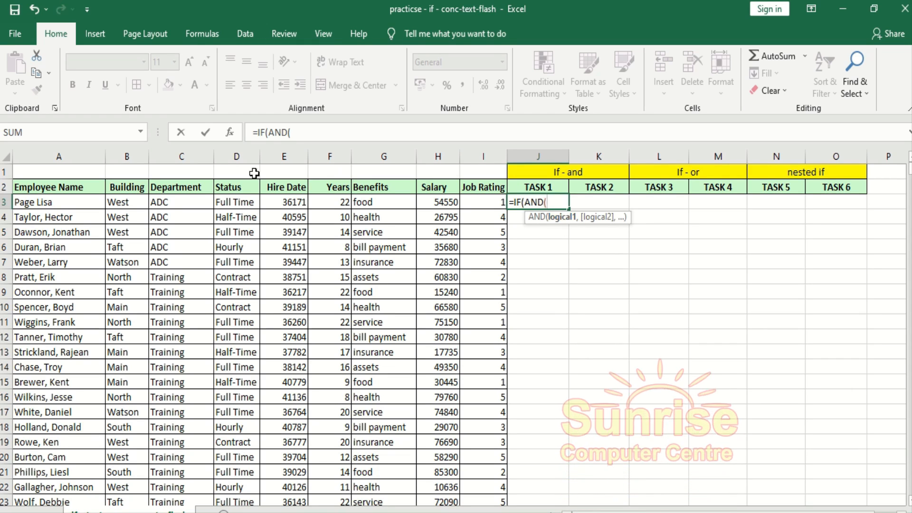
left_click(116, 202)
type("=\"Qw")
key("BackSpace")
key("BackSpace")
type("West\",")
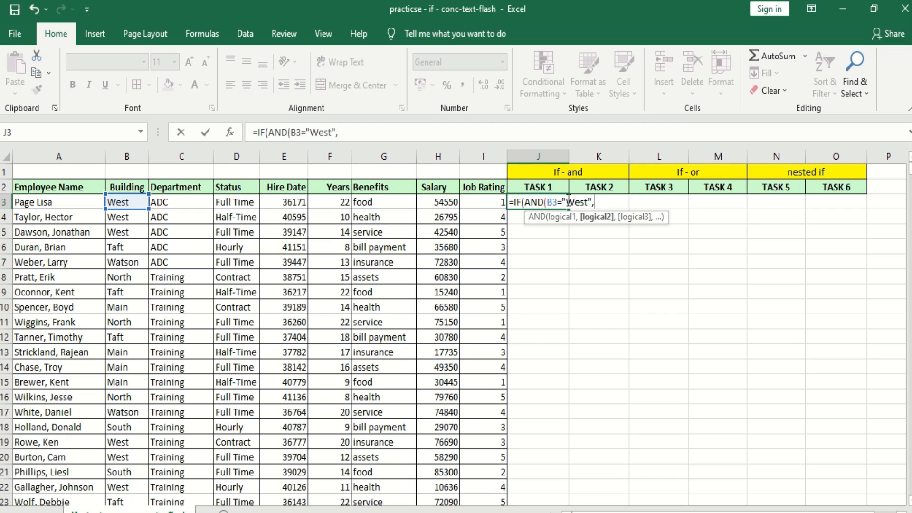
- Add D3="Full Time" as the second AND condition in the J3 formula
left_click_drag(567, 197, 590, 208)
left_click(561, 202)
left_click(599, 202)
left_click(235, 203)
type("=")
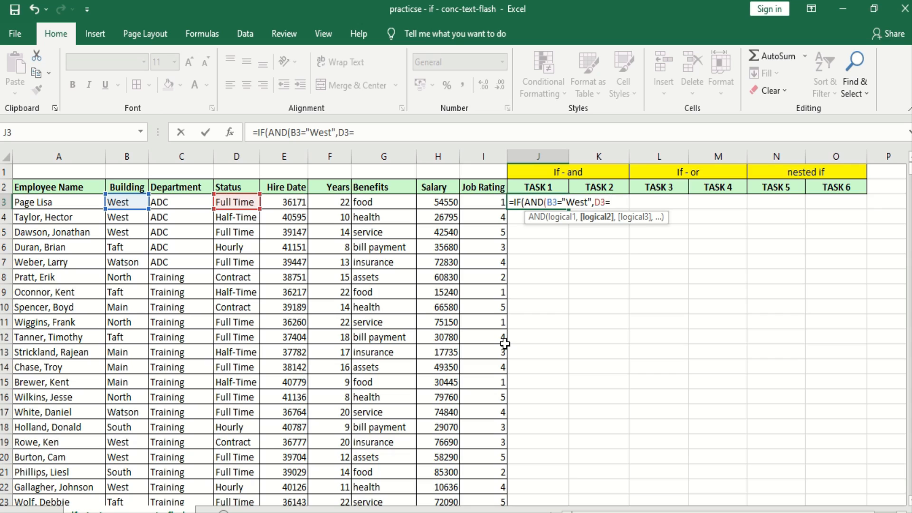
type("\"Full Time")
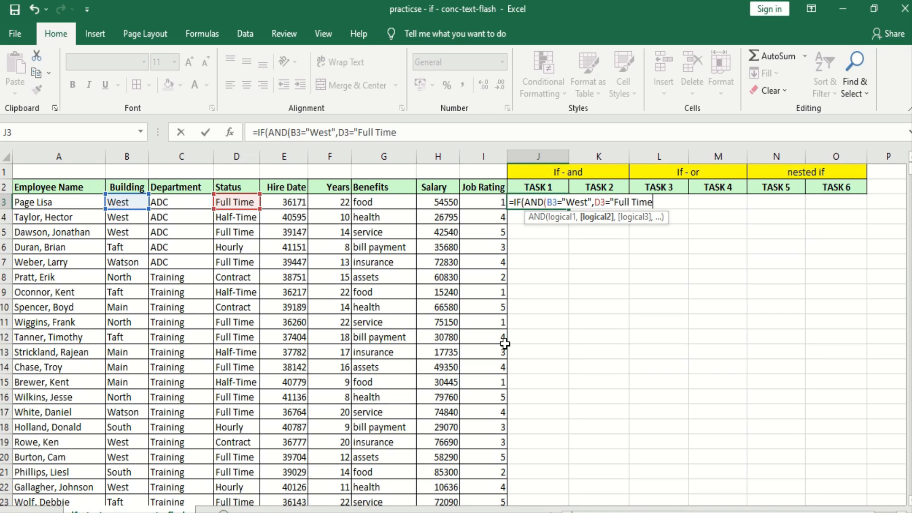
type("\",")
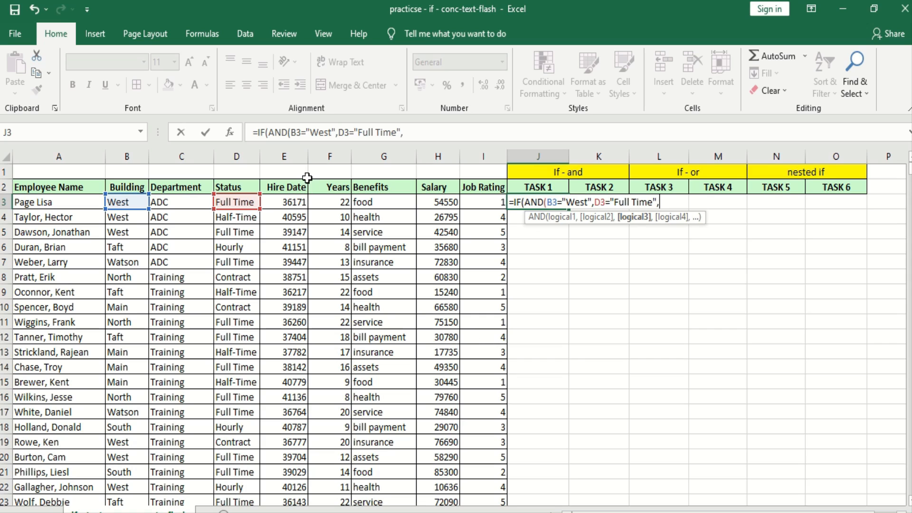
- Add the conditions F3>=15 for years and G3="service" for benefits to the AND in J3
left_click(328, 202)
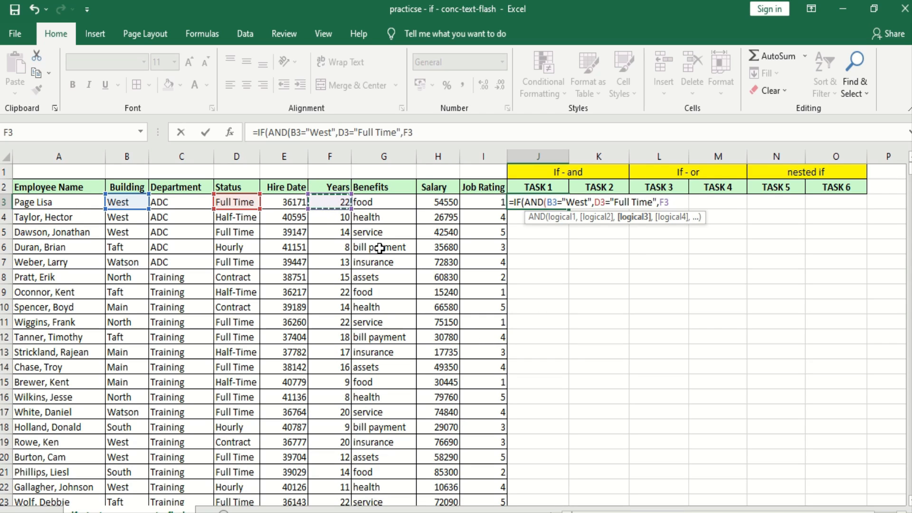
type(">=15,")
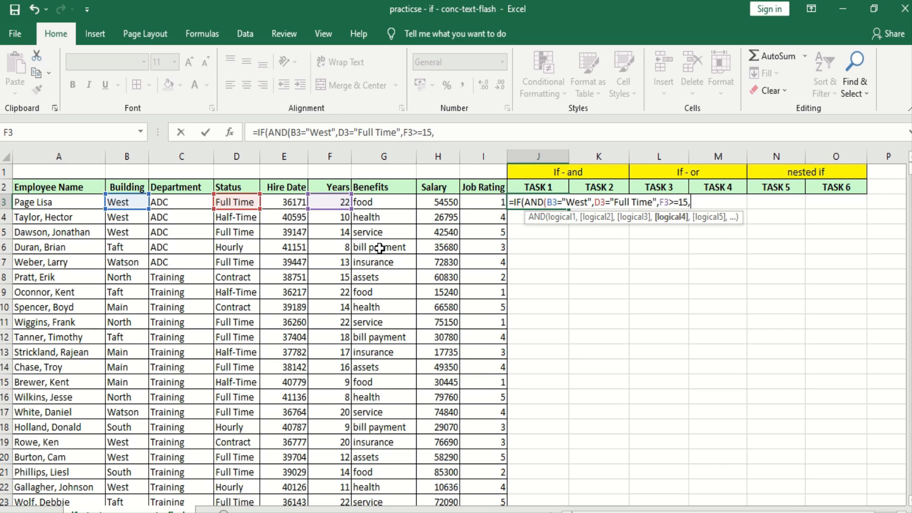
left_click(386, 202)
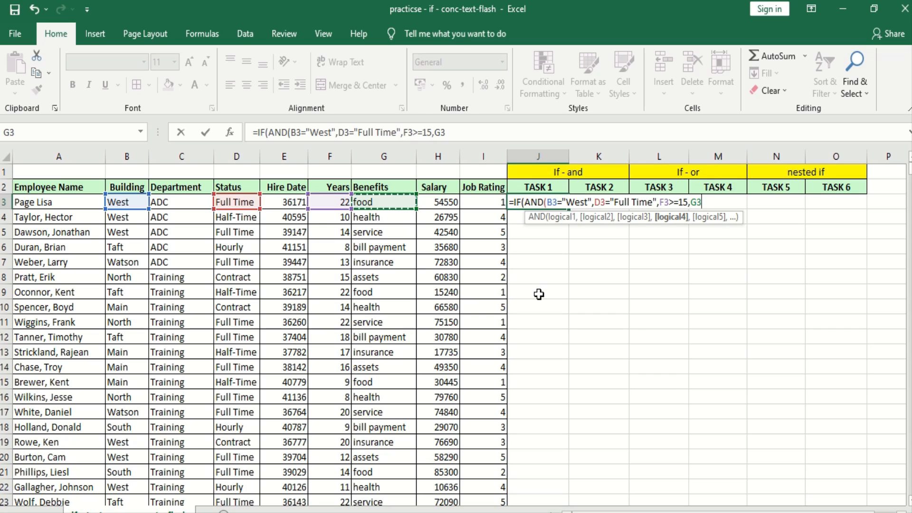
type("=\"se")
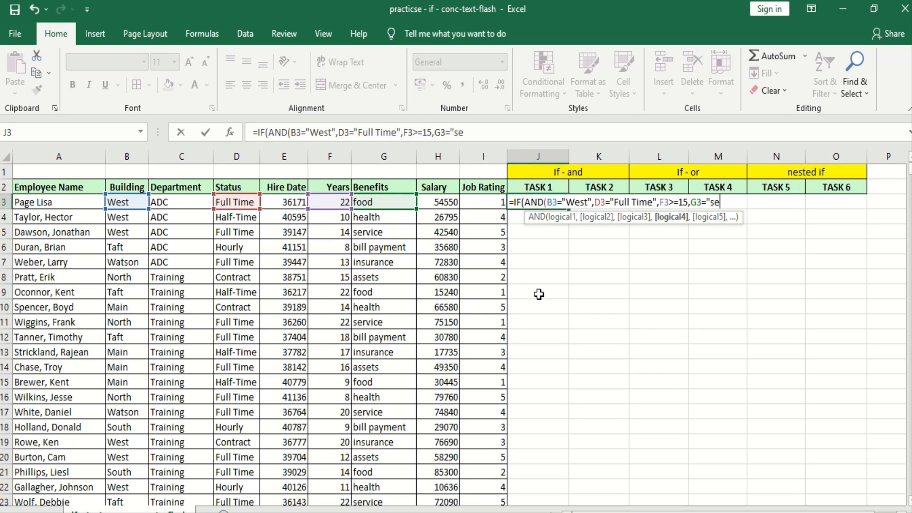
type("rvice\",")
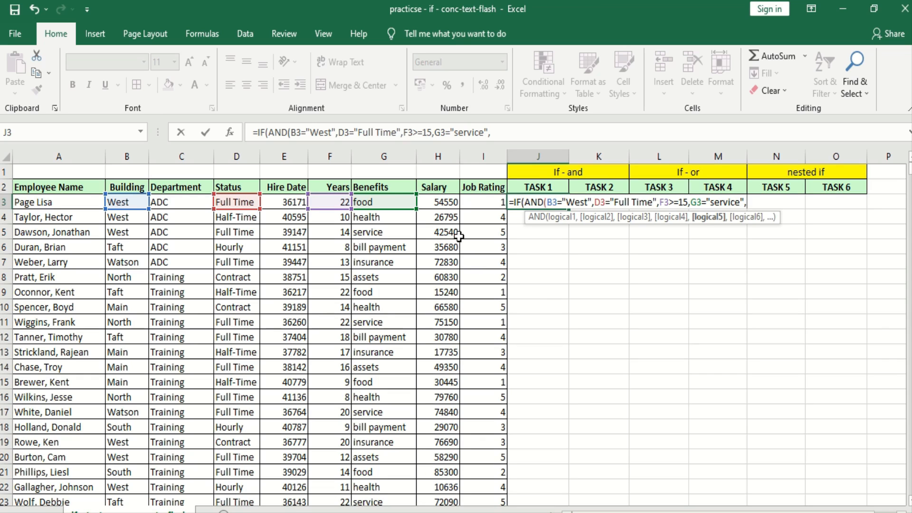
- Add the conditions H3>=35000 for salary and I3>=3 for job rating to the AND in J3
left_click(448, 204)
type(">=")
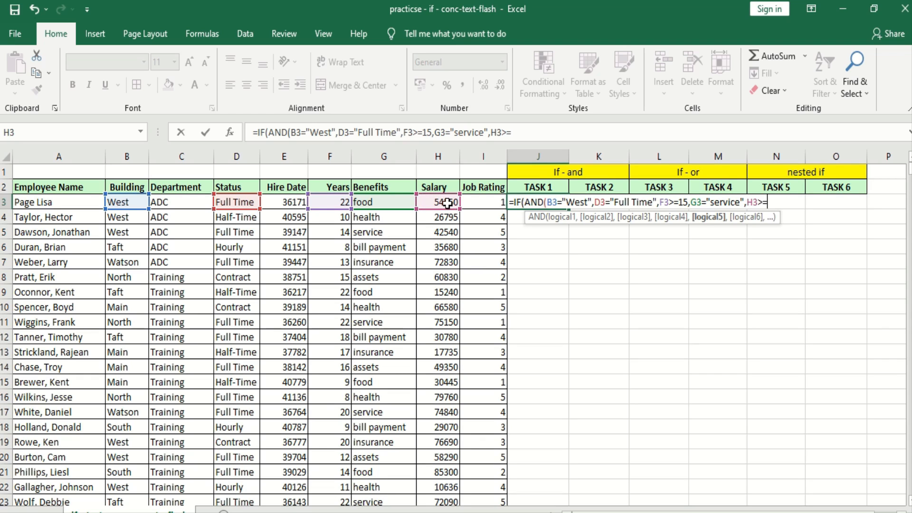
type("35000")
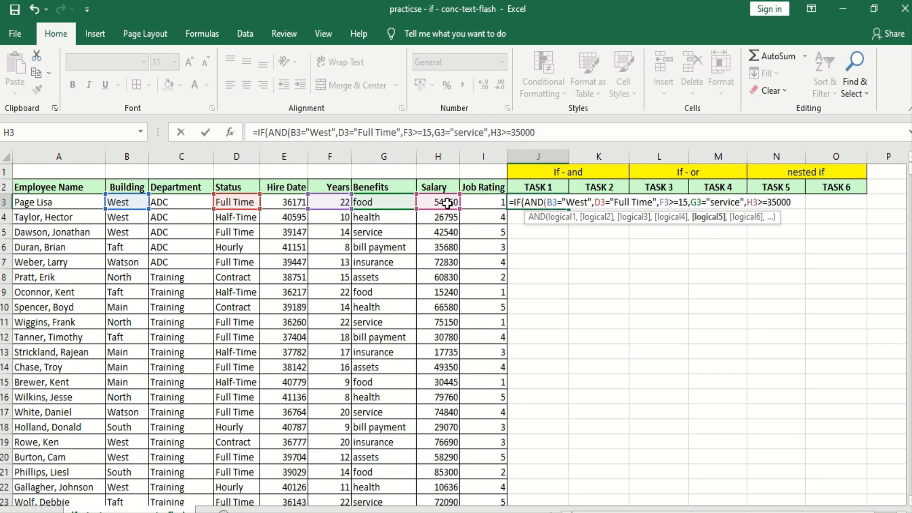
type(",")
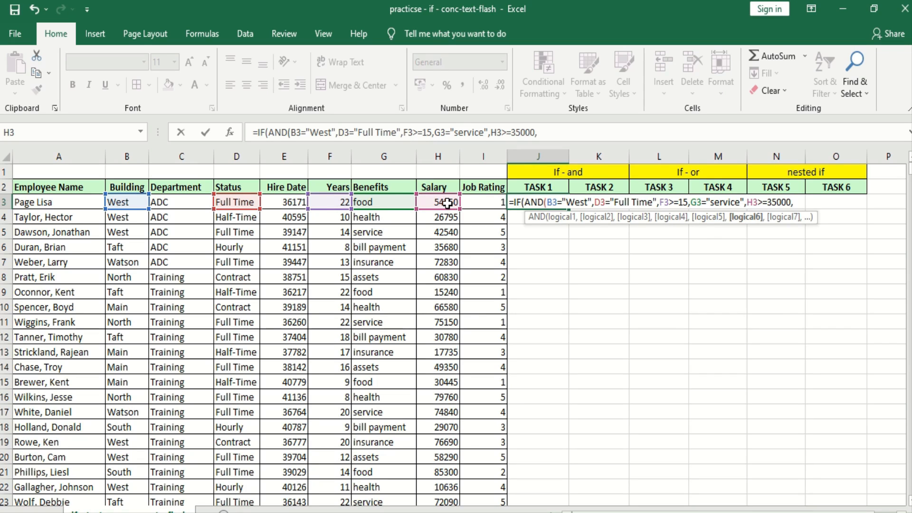
left_click(480, 203)
type(">")
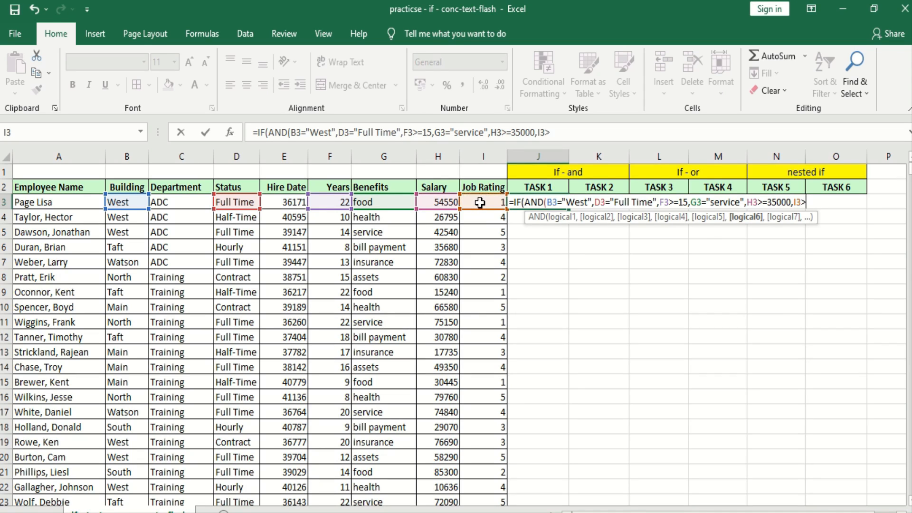
type("=3")
left_click(594, 205)
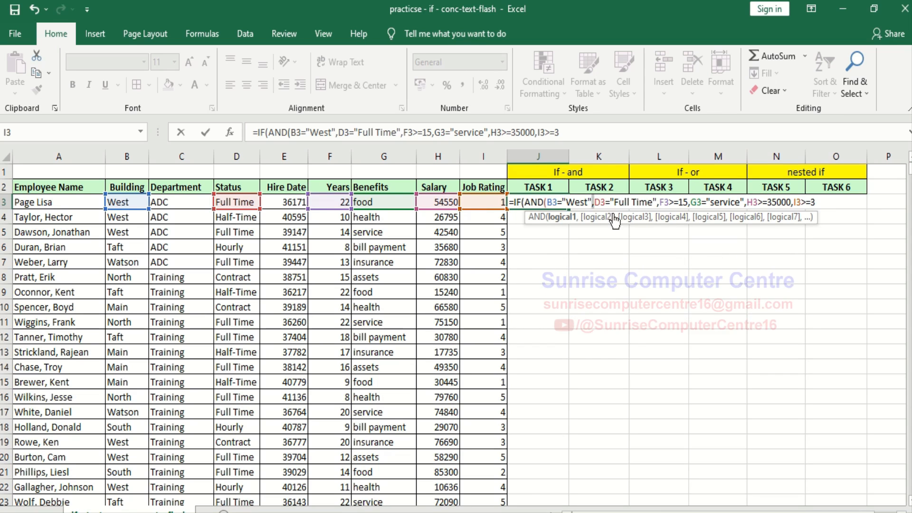
left_click(692, 203)
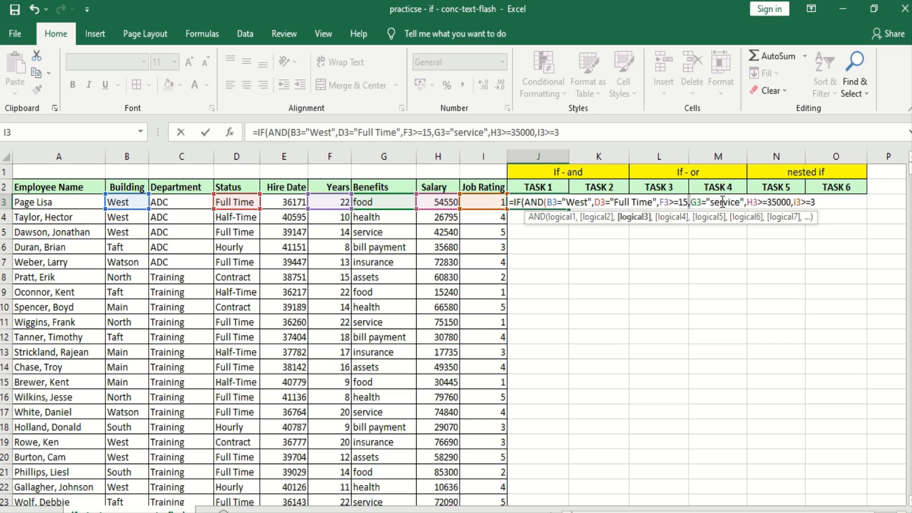
left_click_drag(712, 203, 740, 204)
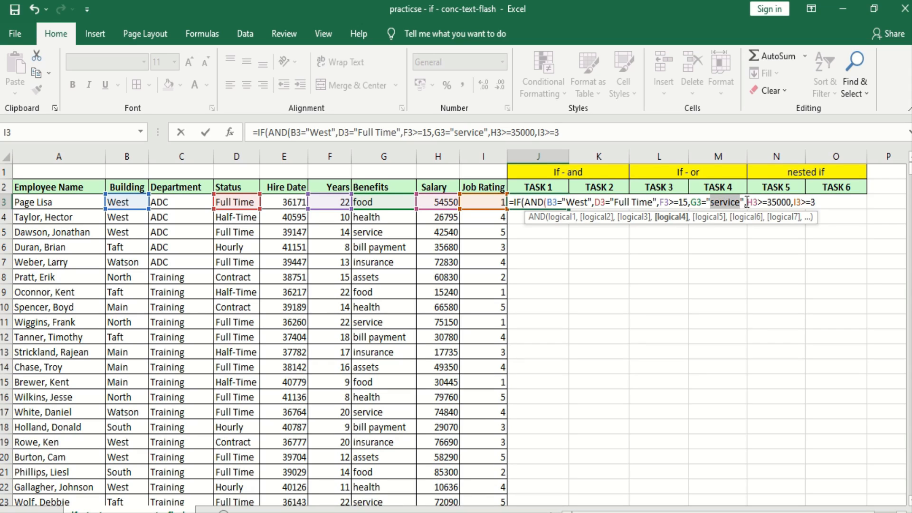
left_click(711, 204)
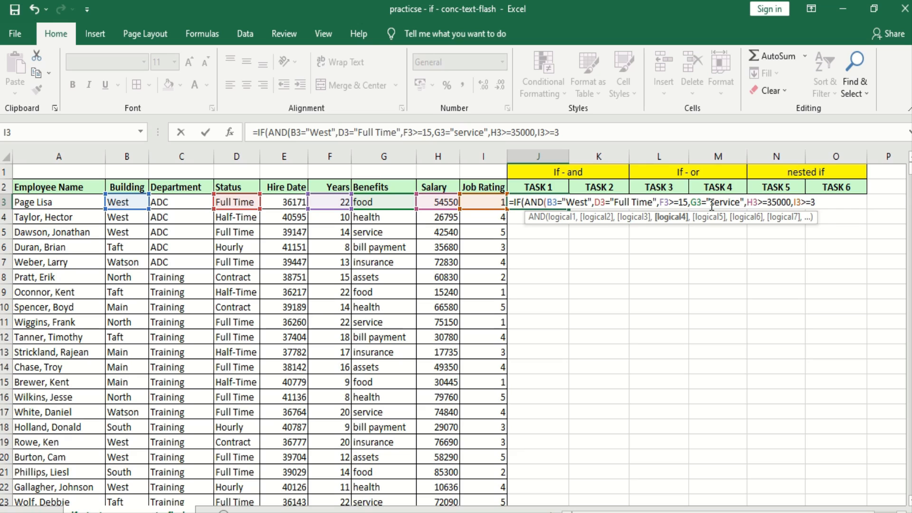
left_click(616, 204)
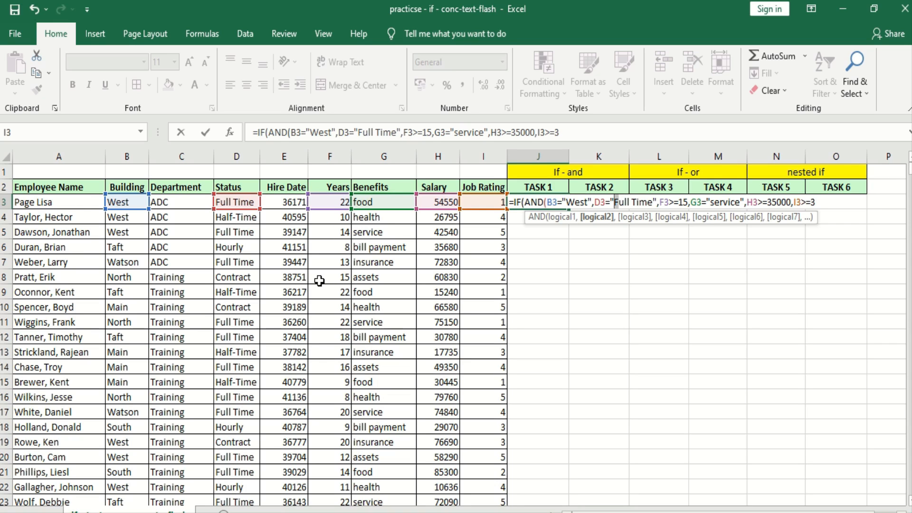
- Complete the J3 formula by closing the AND and returning "AUDI" if true and 0 if false
left_click(829, 205)
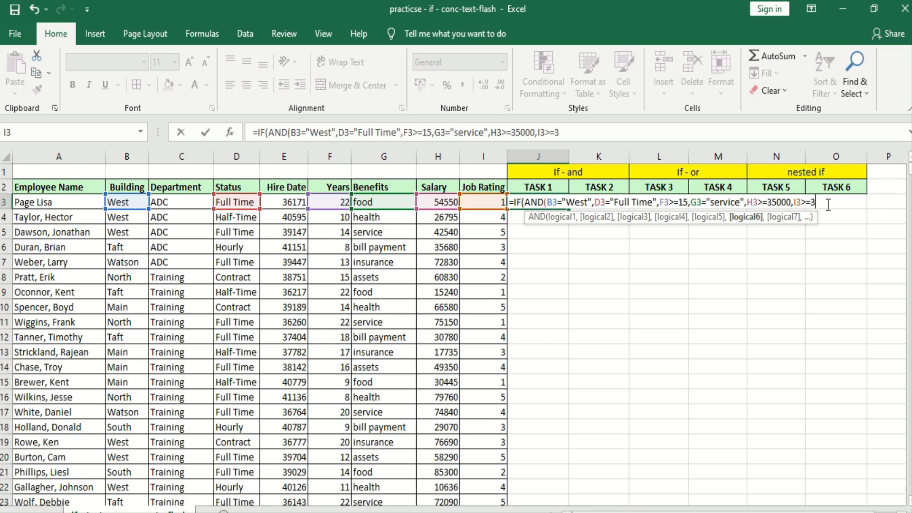
type("),")
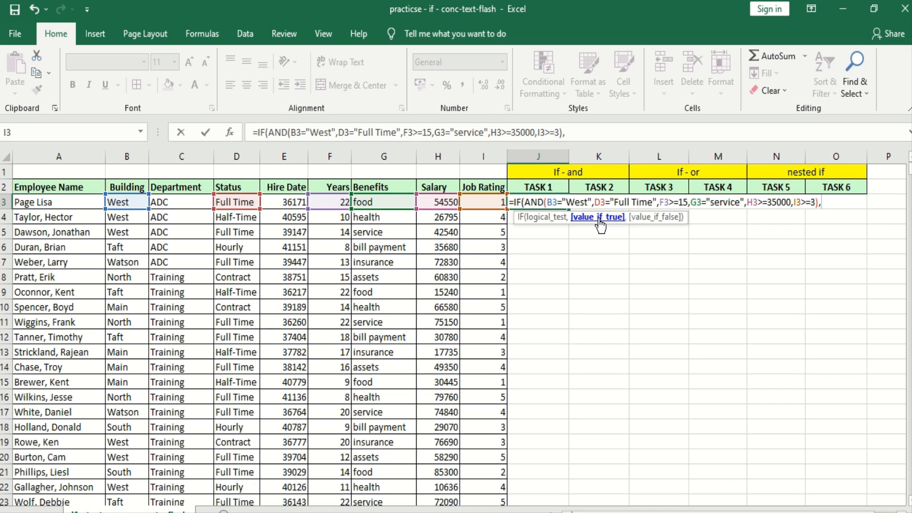
type("\"AUDI\"")
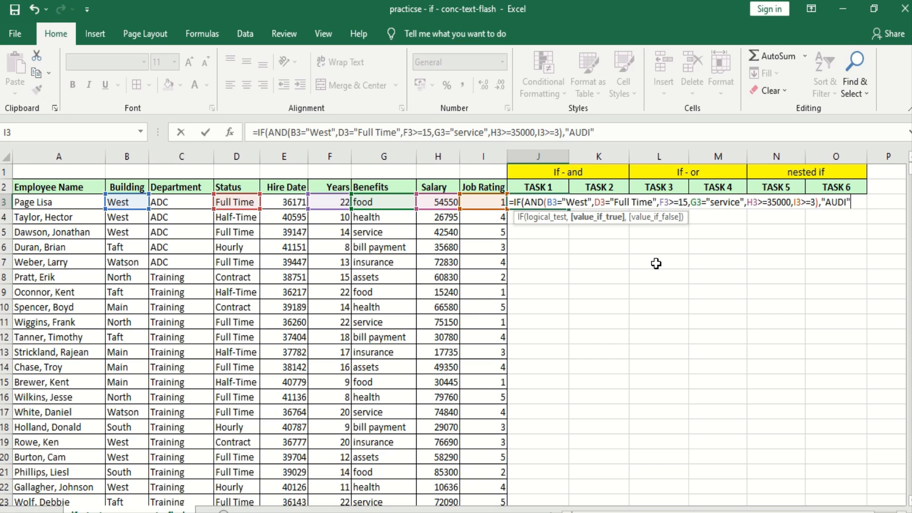
type(",")
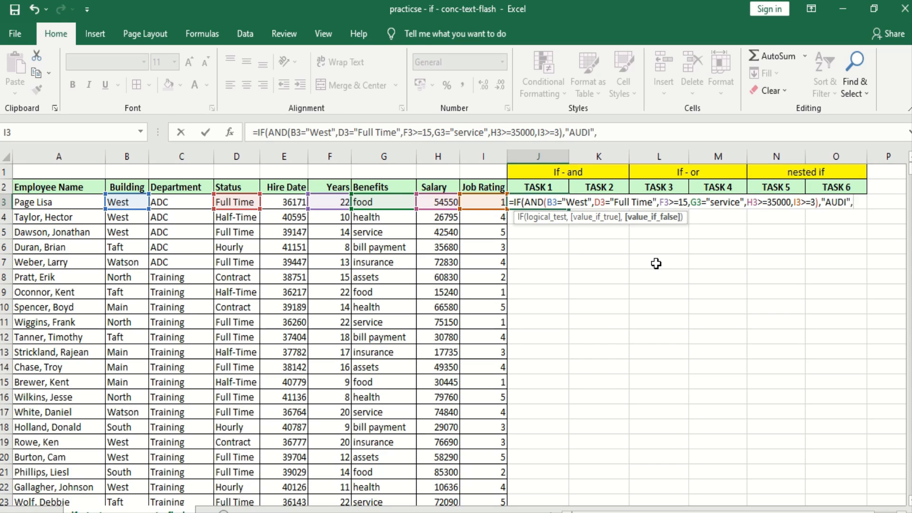
type("0)")
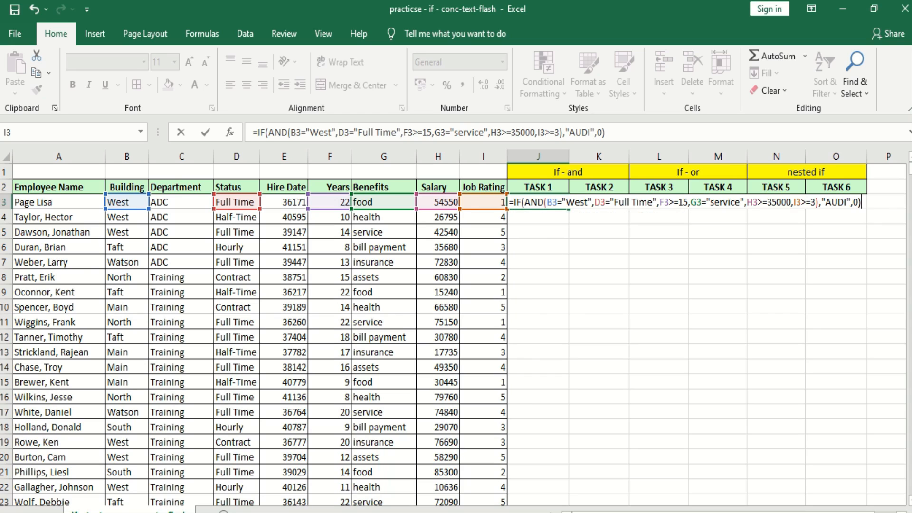
key("Return")
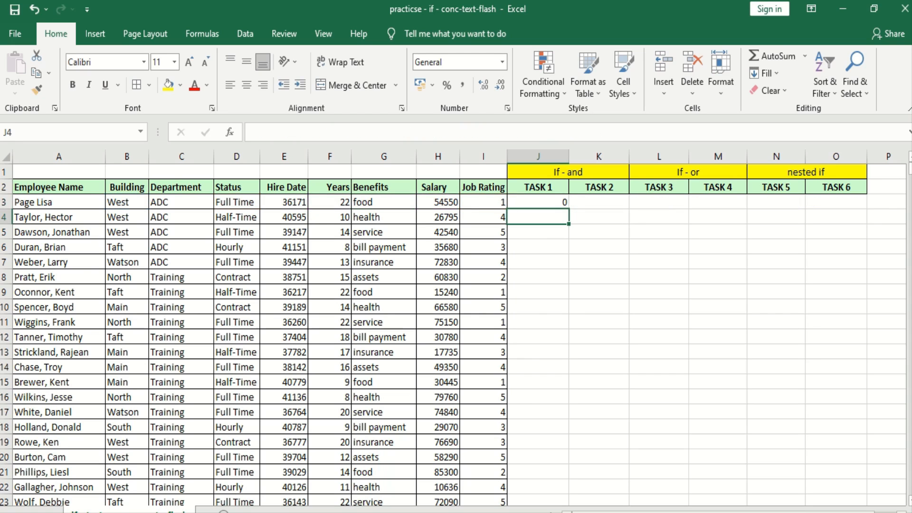
- Fill the J3 formula down the whole TASK 1 column
left_click(553, 200)
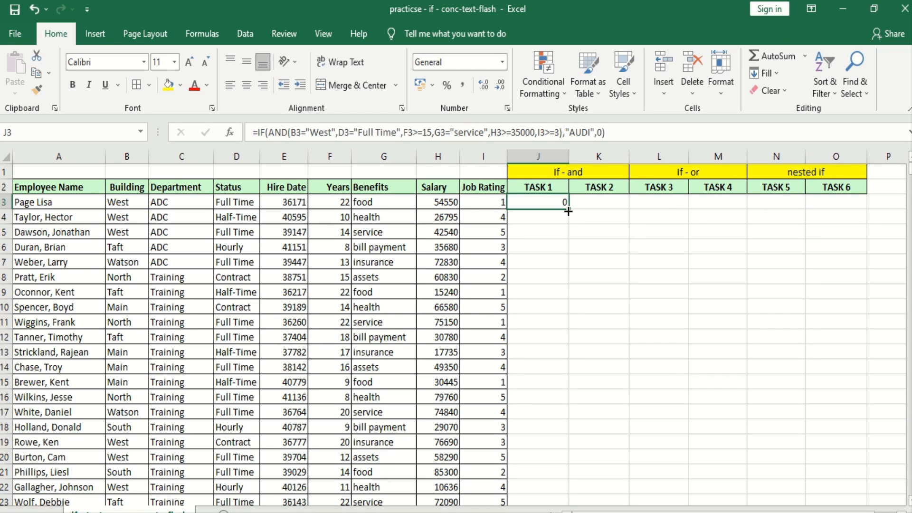
double_click(568, 211)
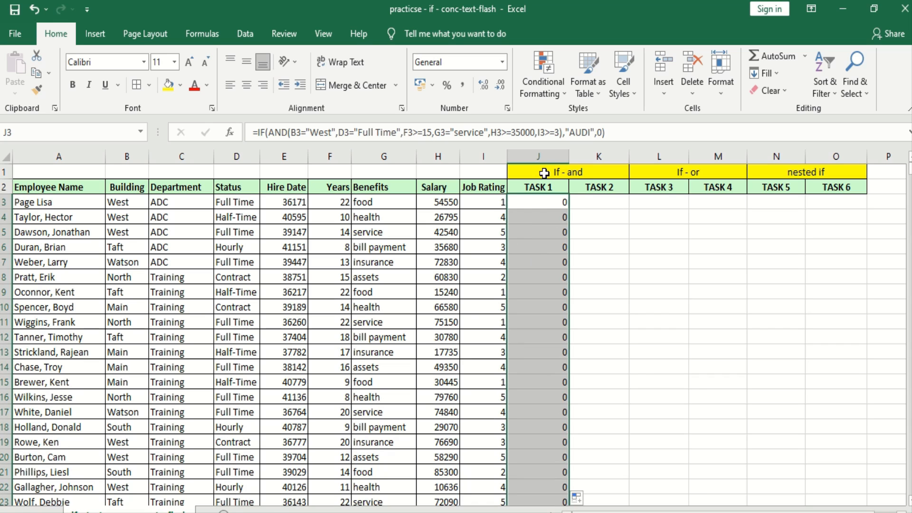
left_click(538, 198)
- Check the TASK 1 column for rows that return "AUDI" and inspect their formulas
scroll(514, 256, "down", 11)
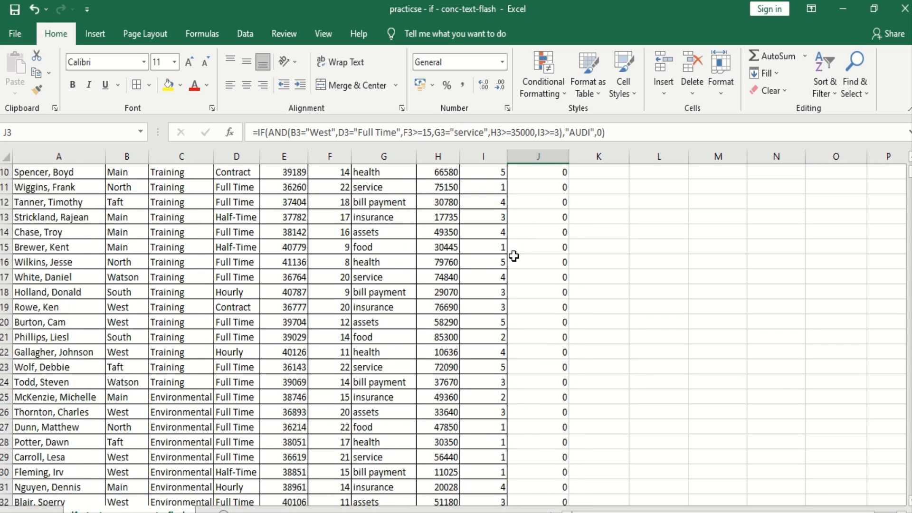
scroll(515, 255, "down", 8)
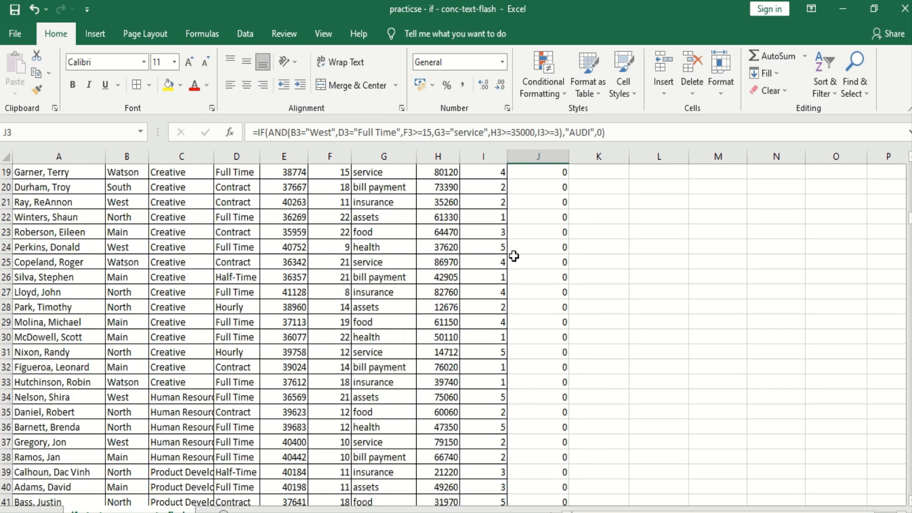
scroll(514, 256, "down", 12)
scroll(514, 256, "up", 1)
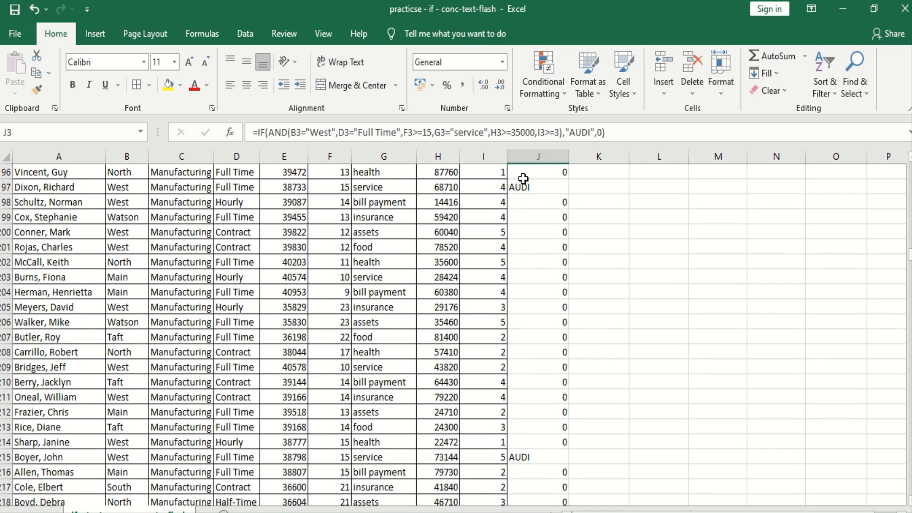
left_click(523, 182)
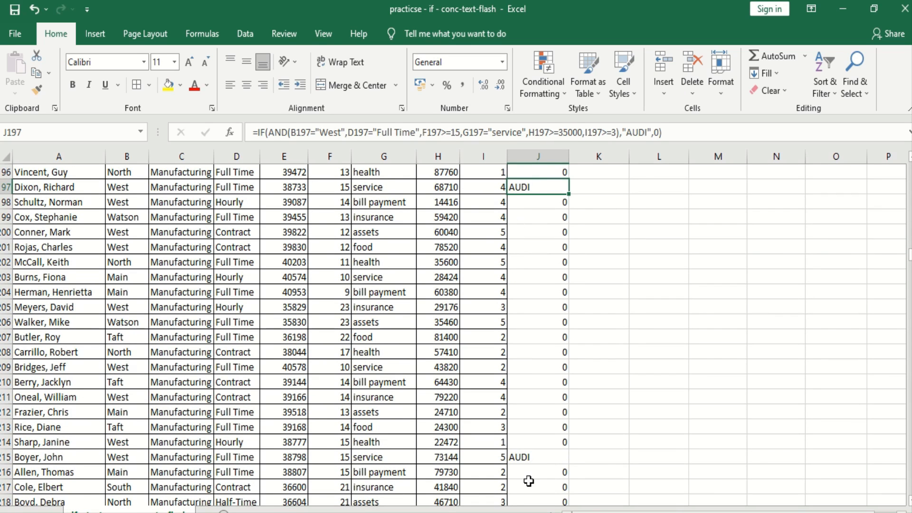
left_click(532, 457)
scroll(532, 457, "down", 19)
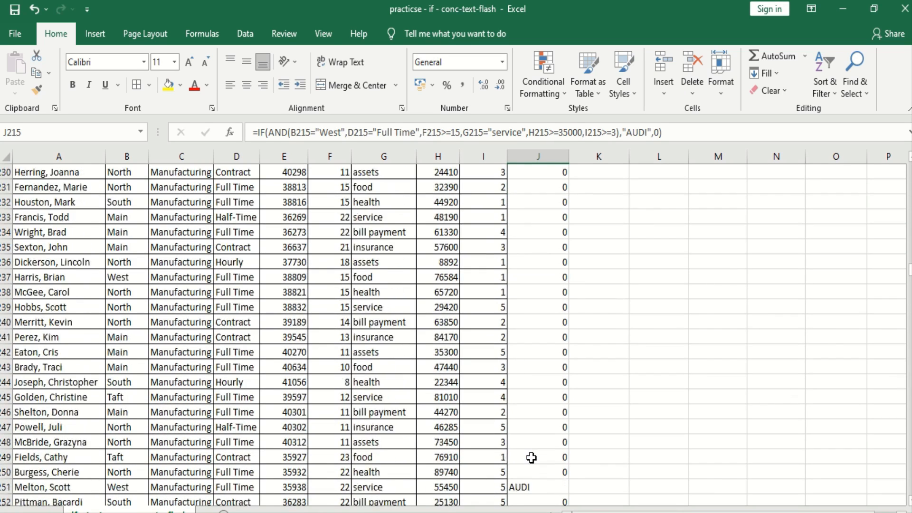
scroll(531, 457, "up", 2)
left_click(529, 263)
scroll(529, 263, "up", 20)
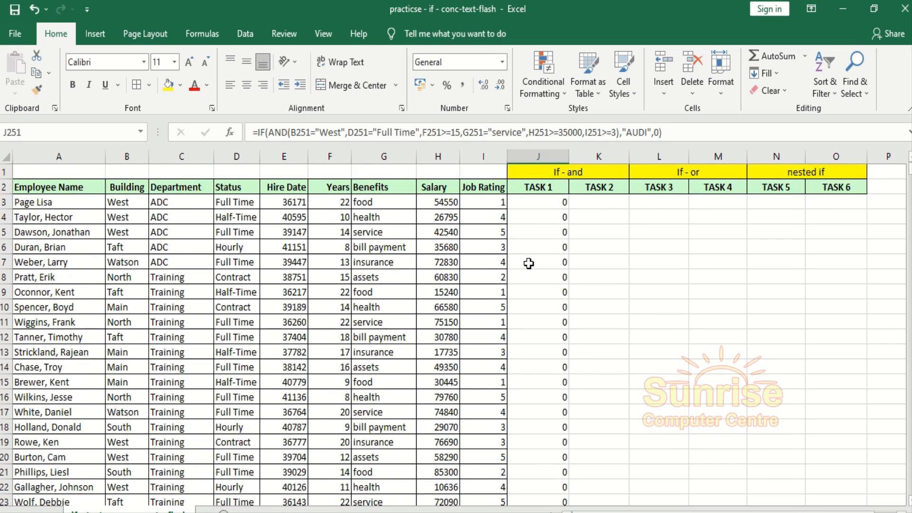
- Review the Building, Status and Salary columns as the criteria for TASK 2
left_click(603, 200)
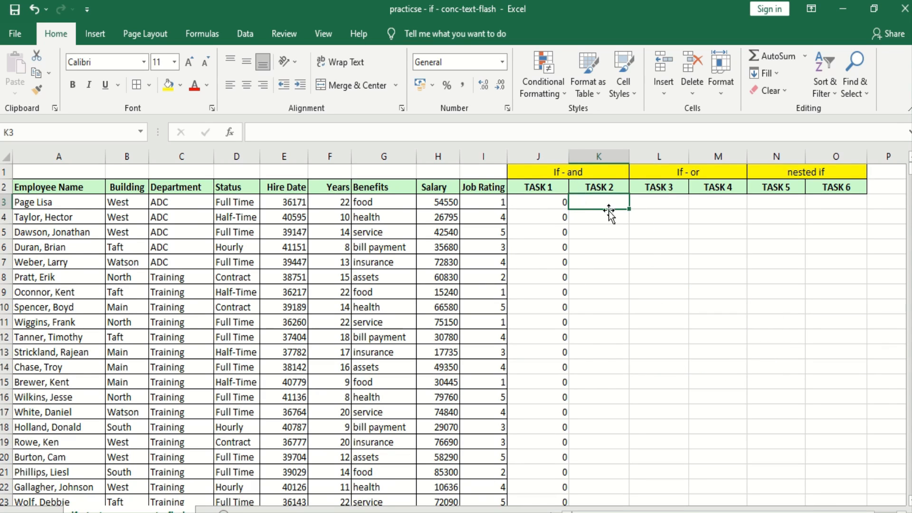
left_click(535, 189)
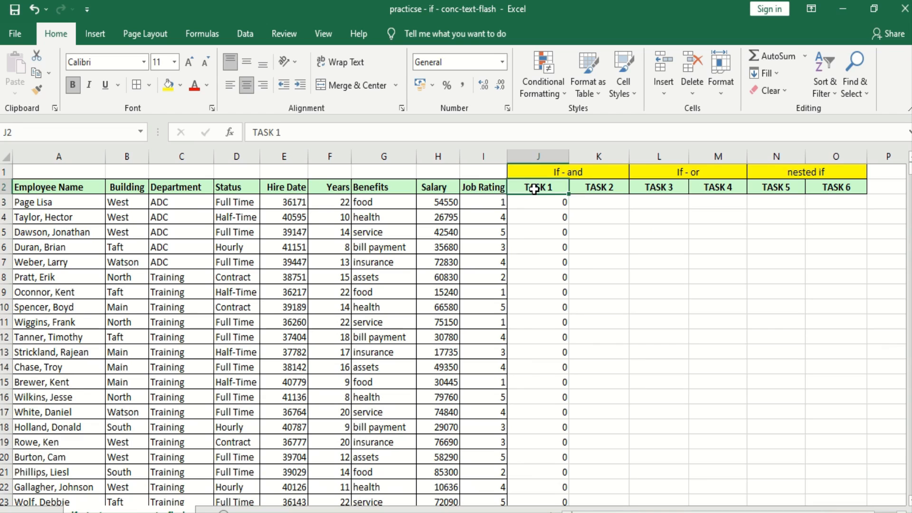
left_click(595, 187)
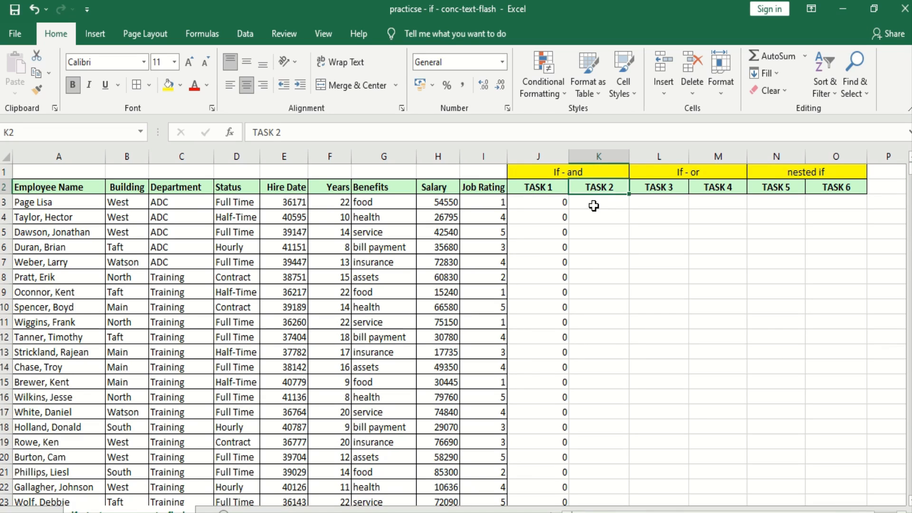
left_click(598, 203)
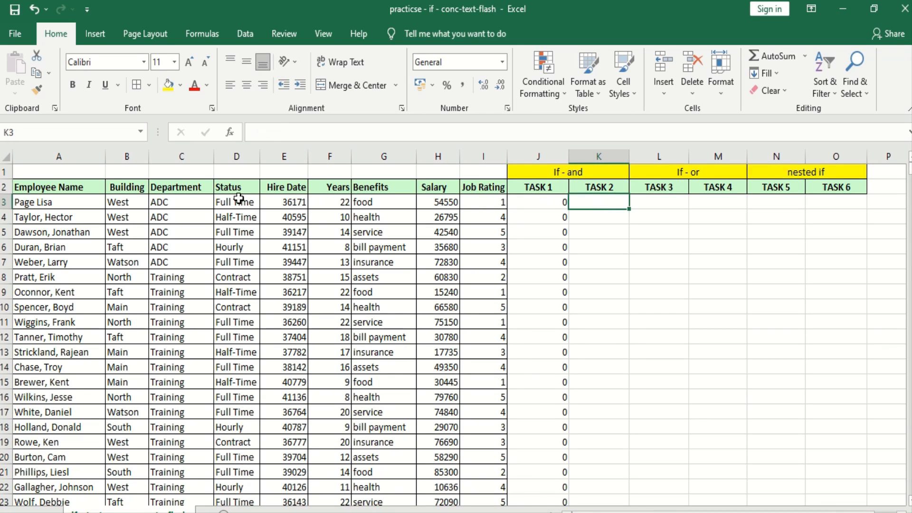
left_click(131, 156)
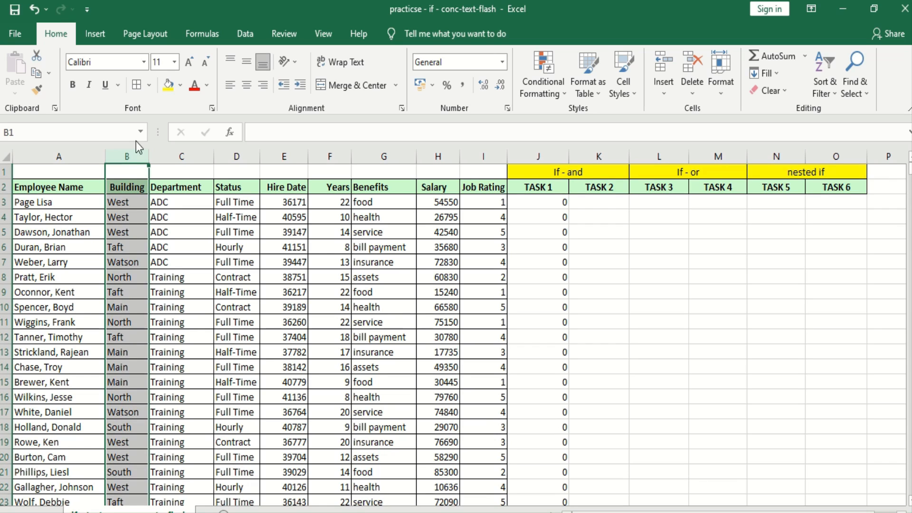
left_click(128, 201)
left_click(240, 154)
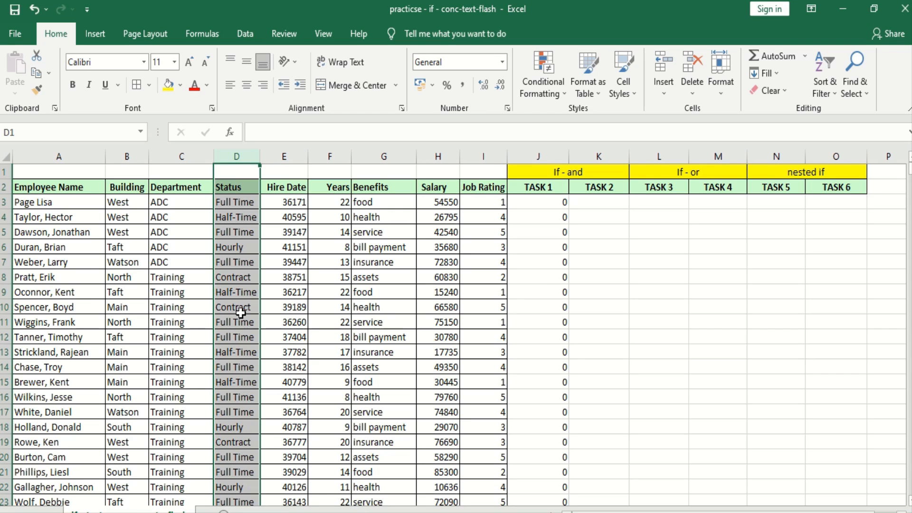
left_click(441, 155)
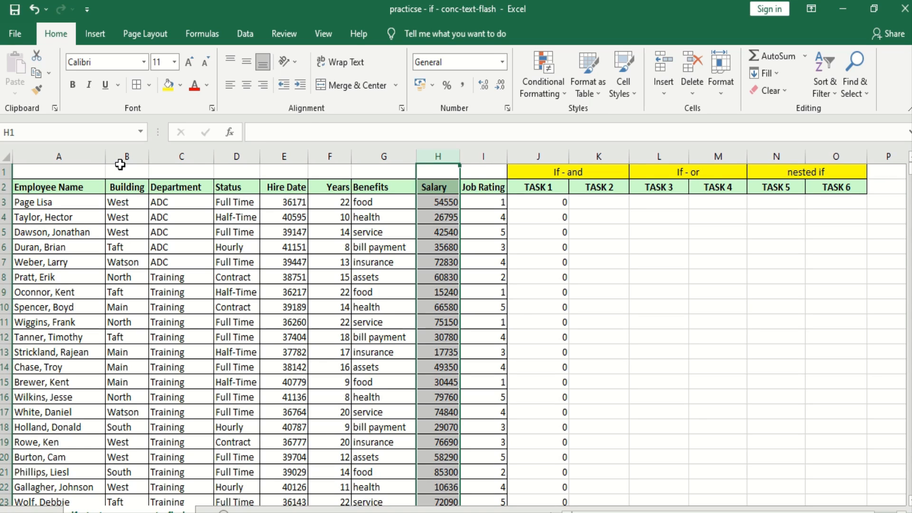
- Start an IF formula with a nested AND in K3 under TASK 2, with B3="North" as the first condition
left_click(585, 203)
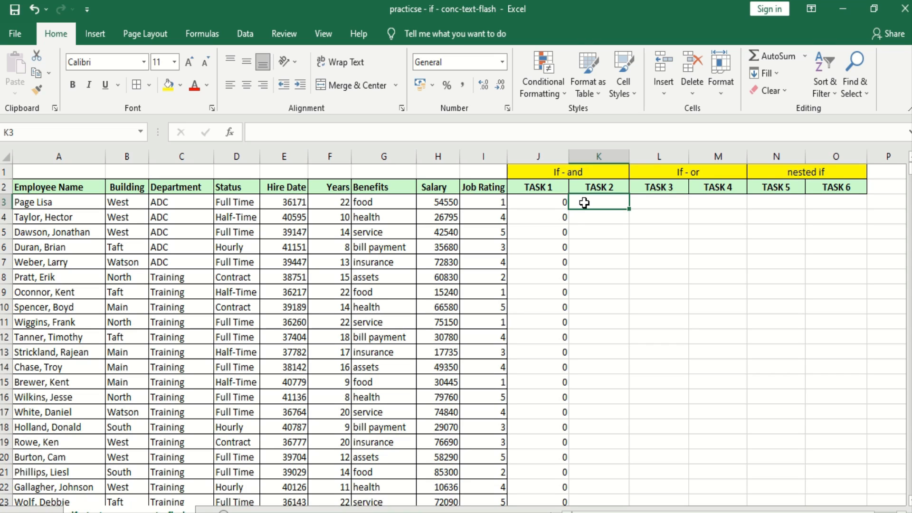
type("=if")
key("Tab")
type("and")
key("Tab")
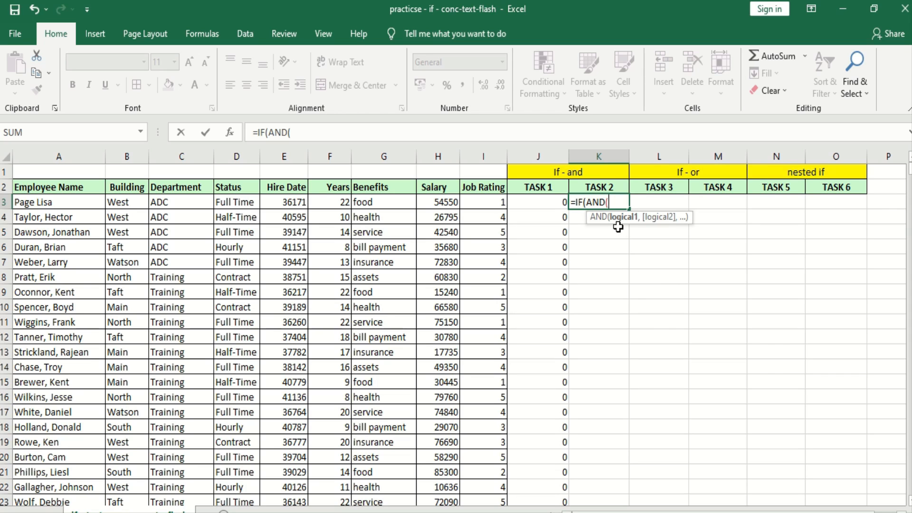
left_click(128, 208)
type("=\"North\"")
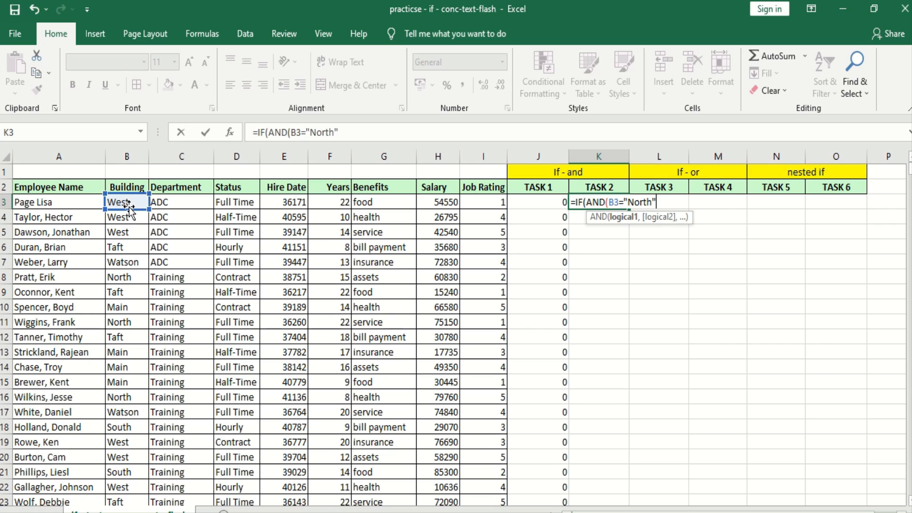
type(",")
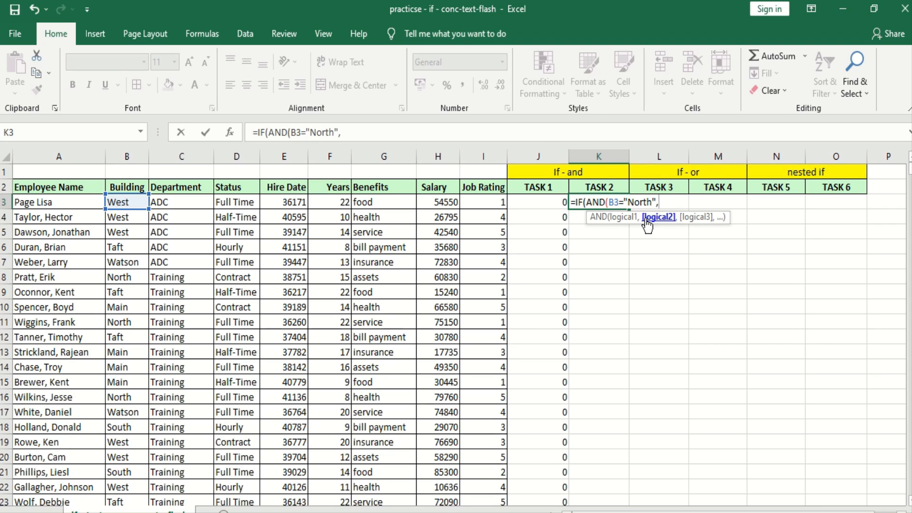
- Add D3="Hourly" as the second AND condition in the K3 formula
left_click(243, 204)
type("=\"")
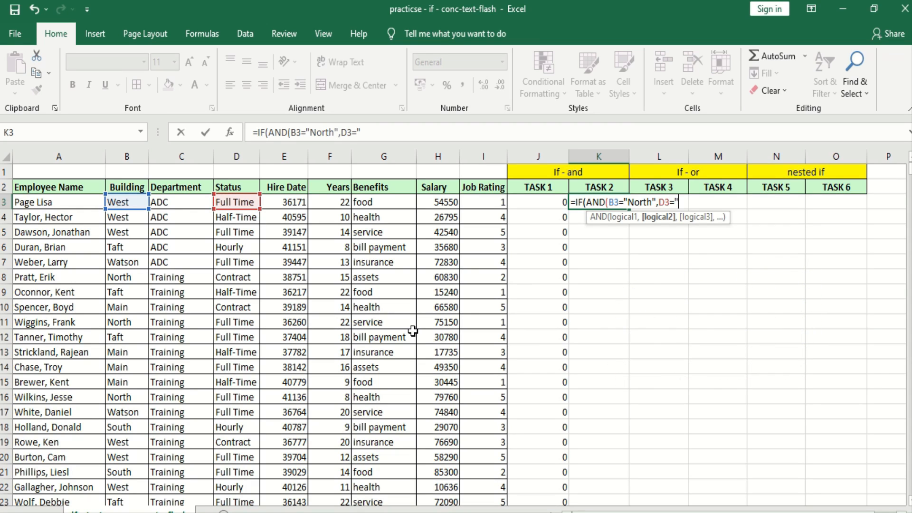
type("Hourly")
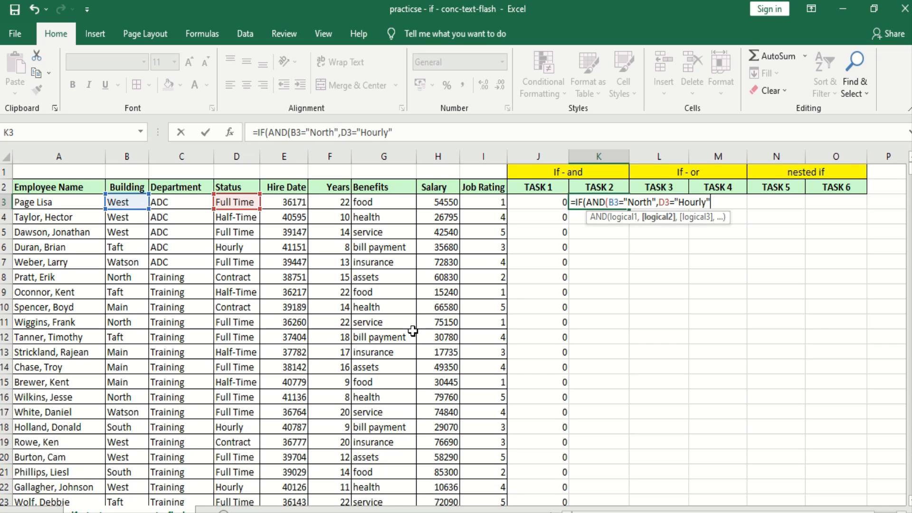
type(",")
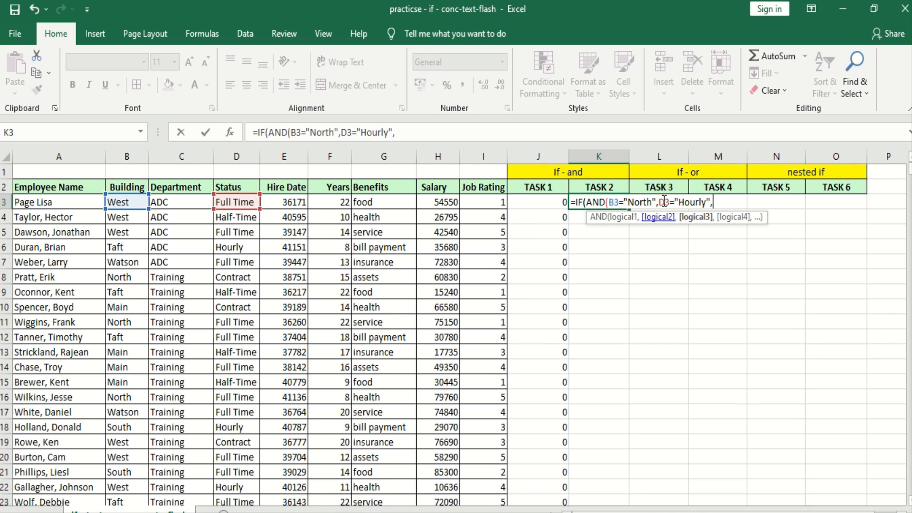
- Add the salary condition H3>=40000 to the K3 formula and close the AND
left_click(435, 199)
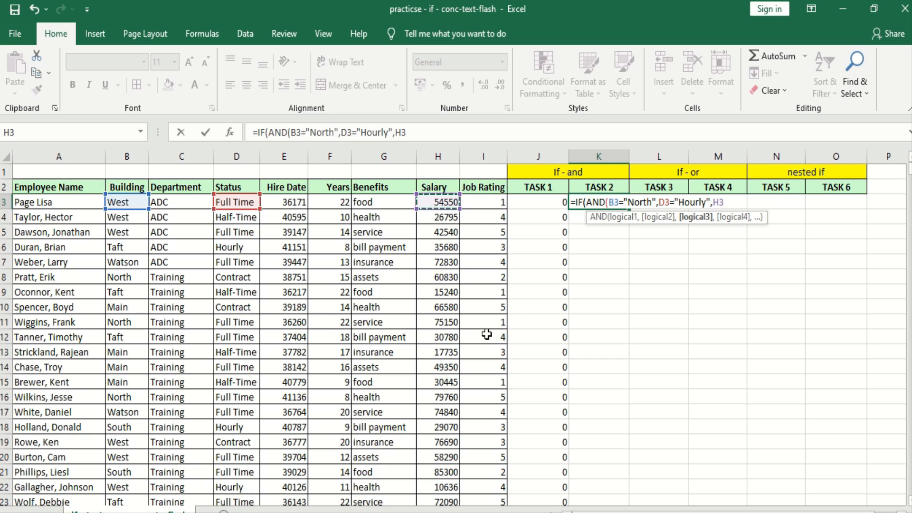
type(">=4000")
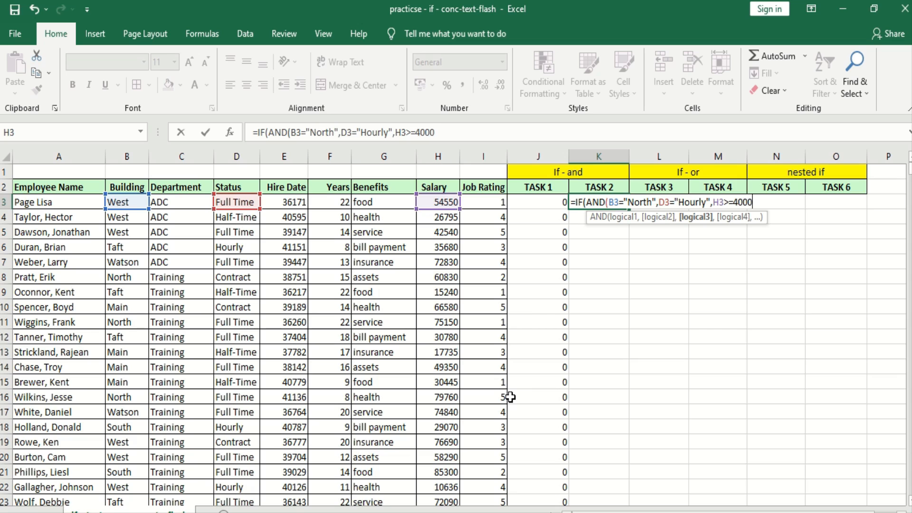
type("0)")
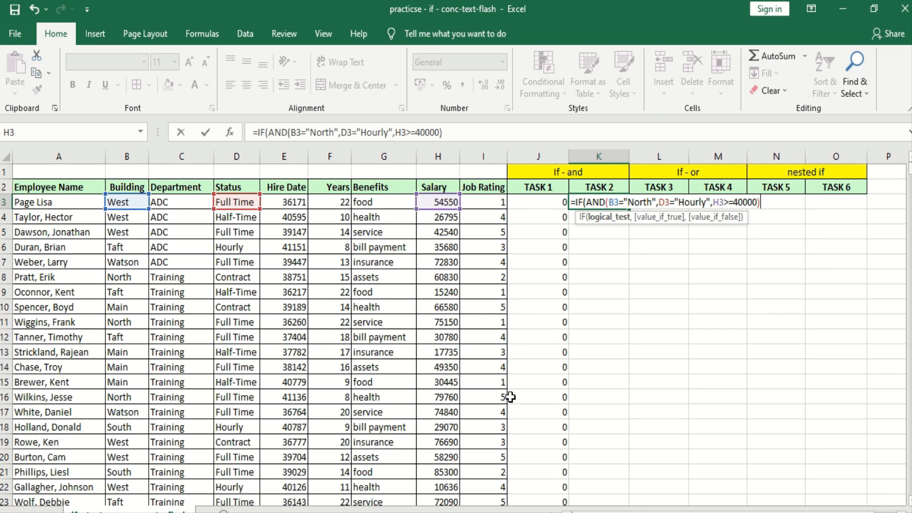
- Finish the K3 formula so it returns "Holiday" if true and 0 if false
type(",")
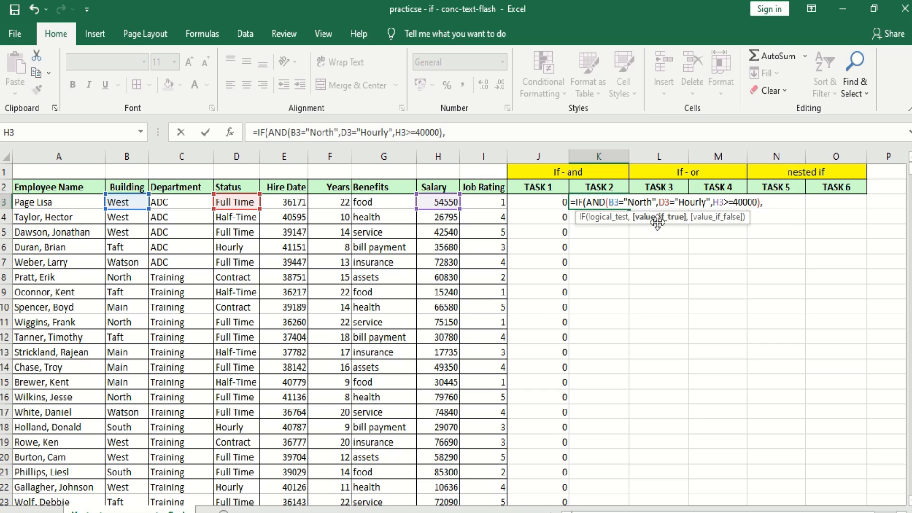
type("\"Holiday\",")
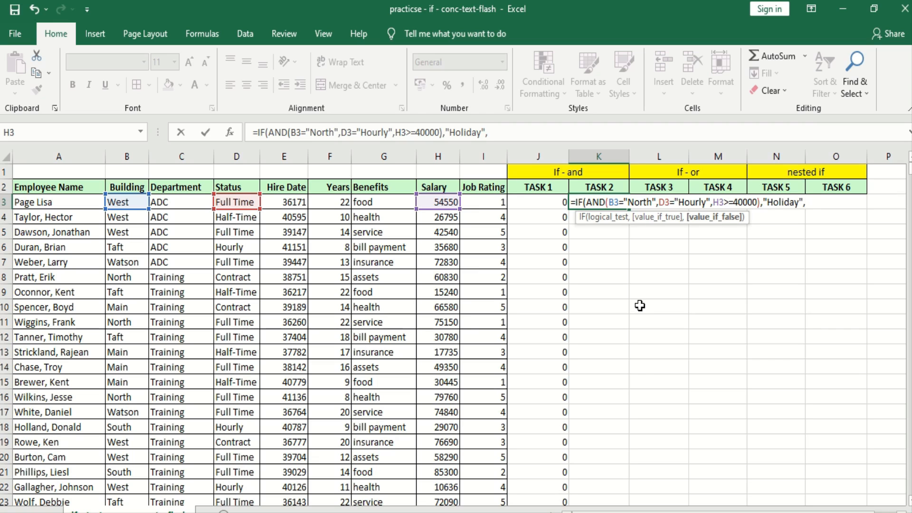
type("0)")
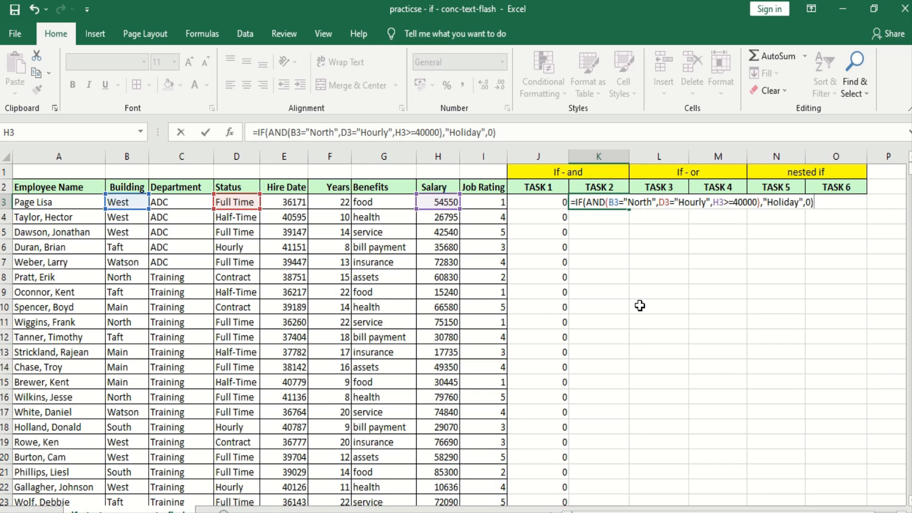
key("Return")
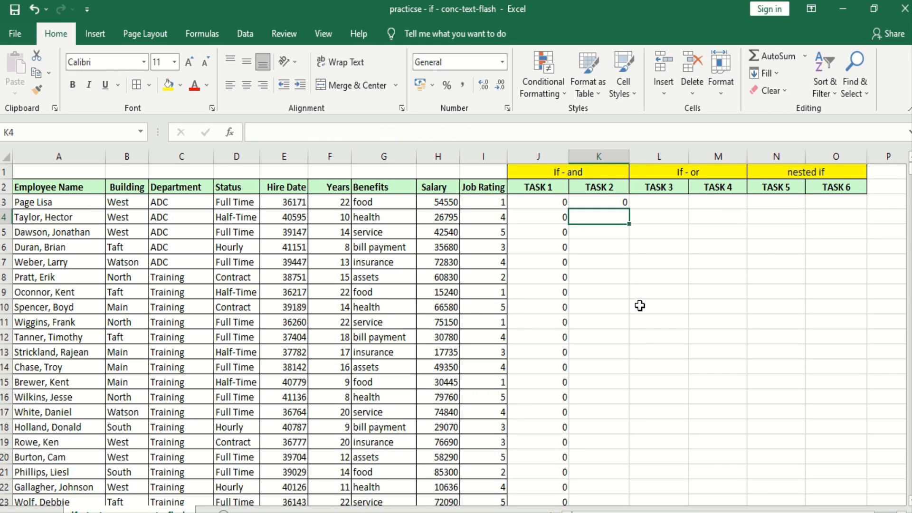
- Fill the K3 formula down the whole TASK 2 column
left_click(606, 204)
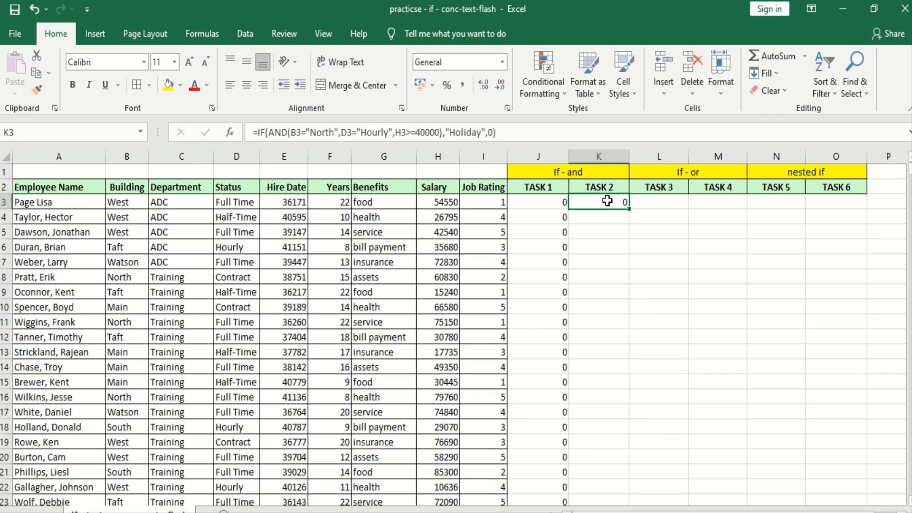
double_click(631, 210)
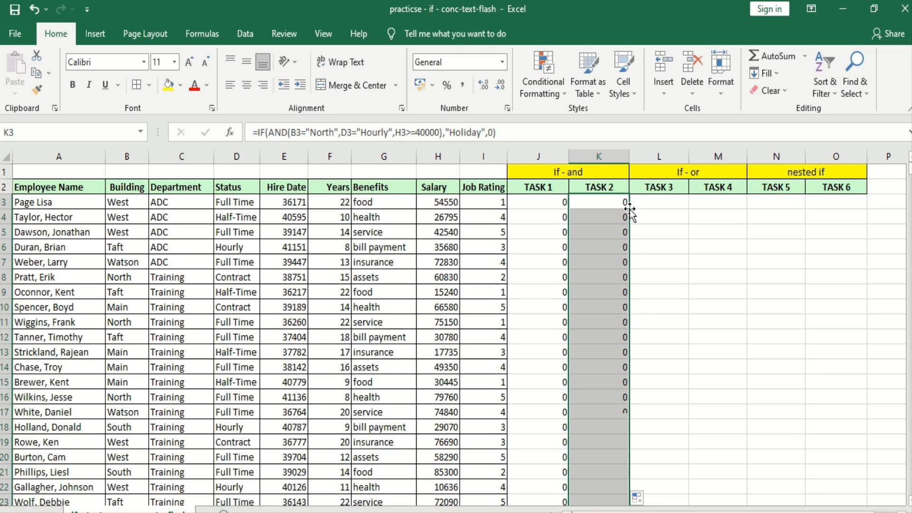
left_click(600, 295)
- Check the TASK 2 column for rows that return "Holiday" and inspect a matching row's formula
scroll(599, 297, "down", 6)
scroll(599, 297, "down", 20)
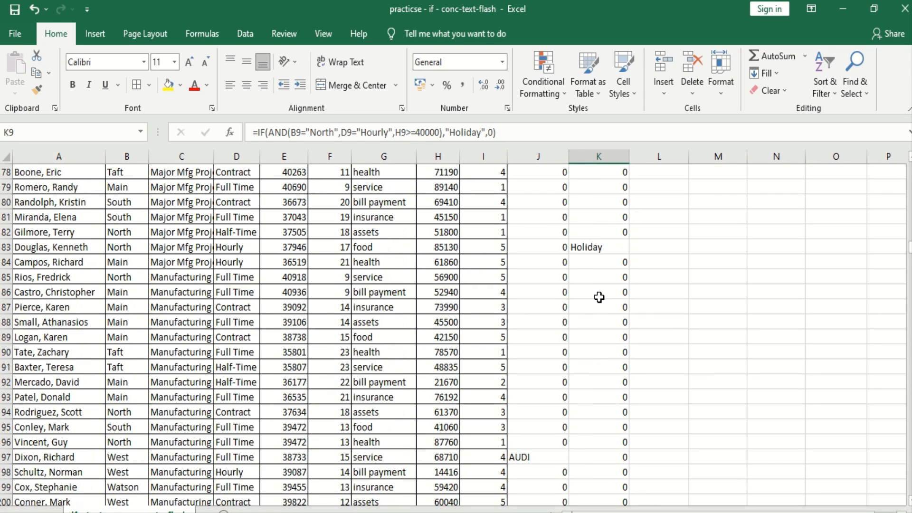
left_click(602, 246)
scroll(604, 245, "down", 4)
scroll(604, 245, "down", 20)
scroll(603, 245, "down", 20)
scroll(604, 245, "down", 20)
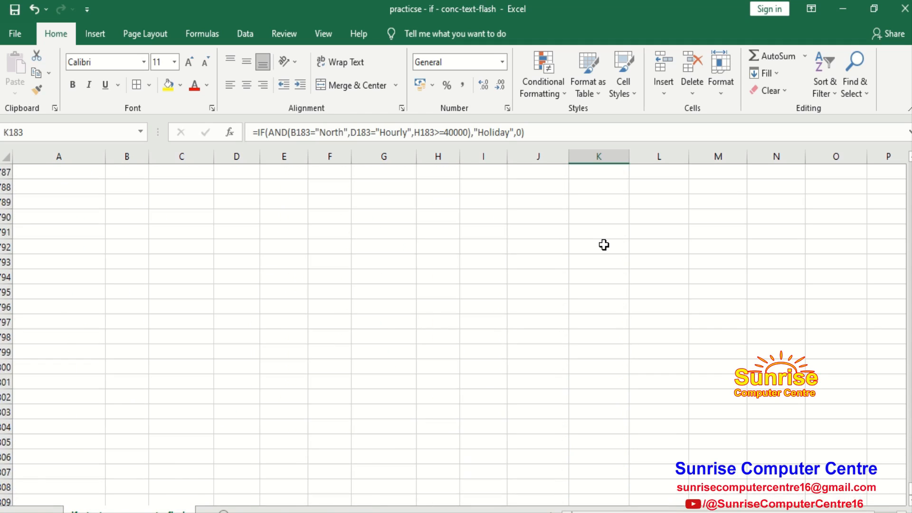
scroll(604, 245, "up", 20)
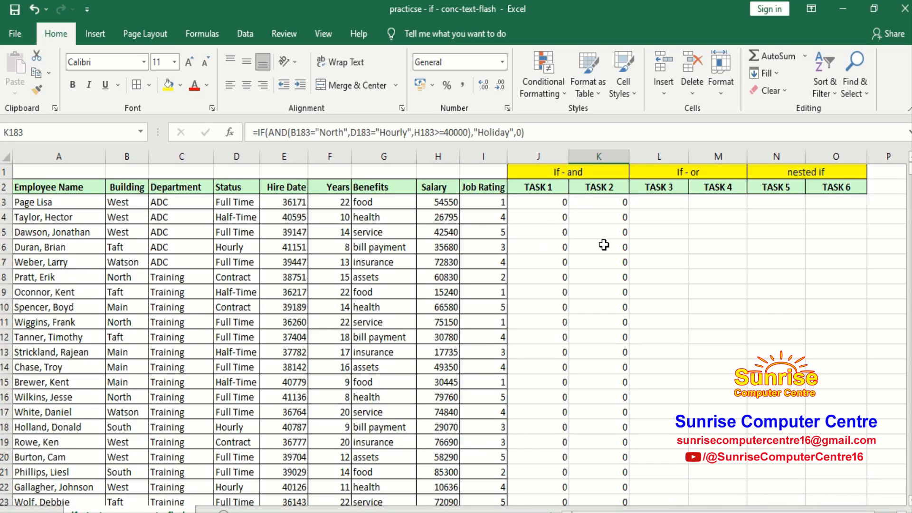